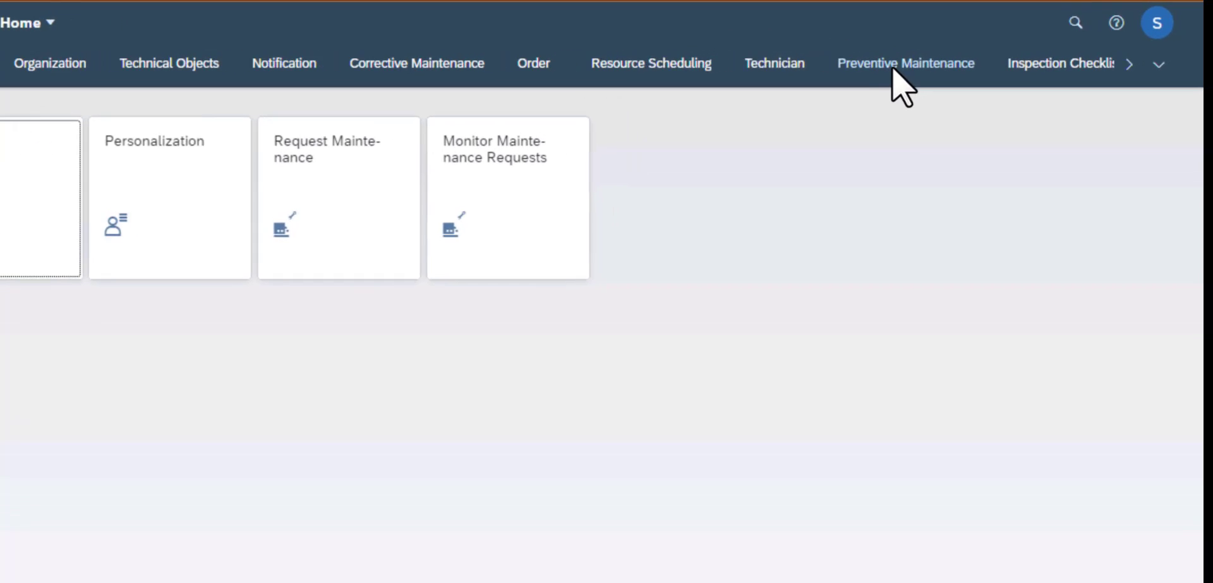
- Show the Purchaser / Warehouse group of launchpad tiles
{"action": "left_click", "coordinate": [1129, 64]}
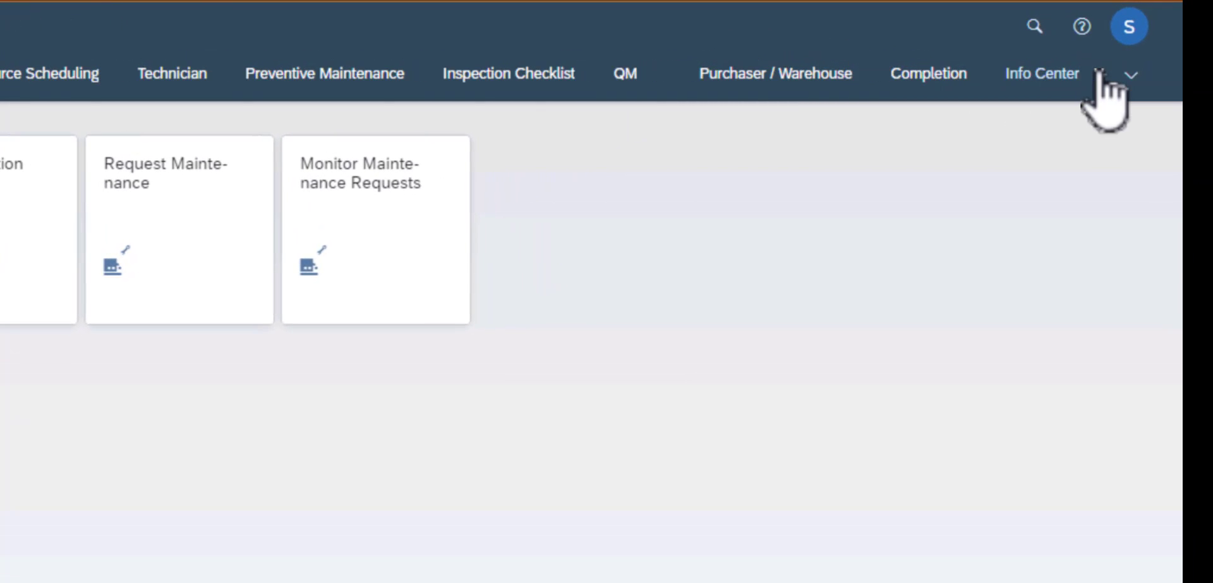
{"action": "left_click", "coordinate": [795, 82]}
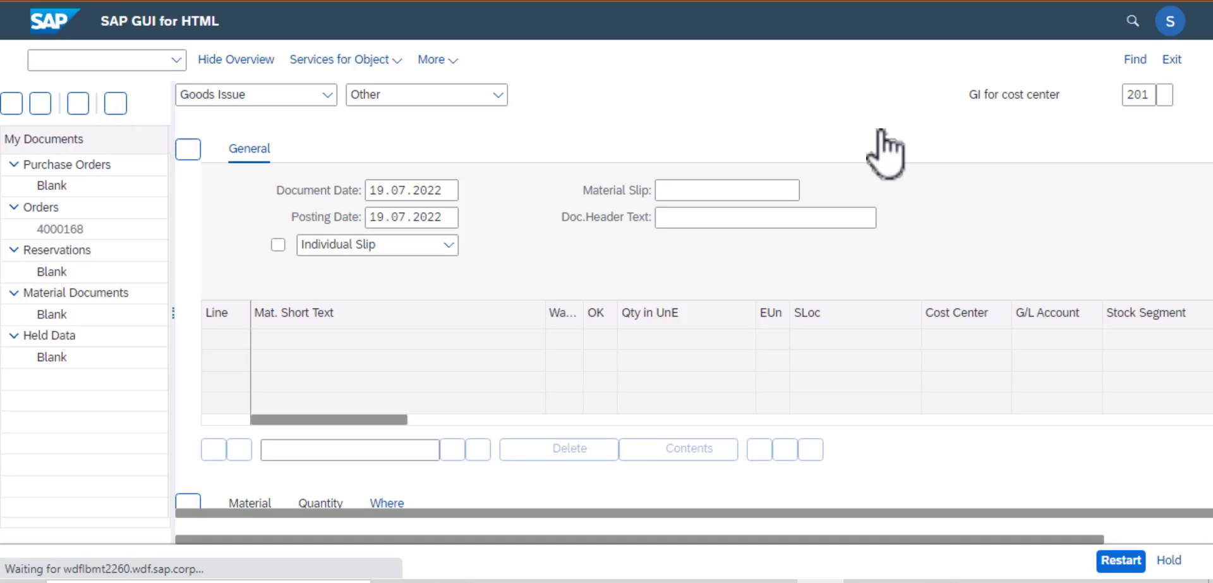
- Set the document to Goods Issue referenced to Other, then scroll to the movement type 201 details
{"action": "left_click", "coordinate": [499, 94]}
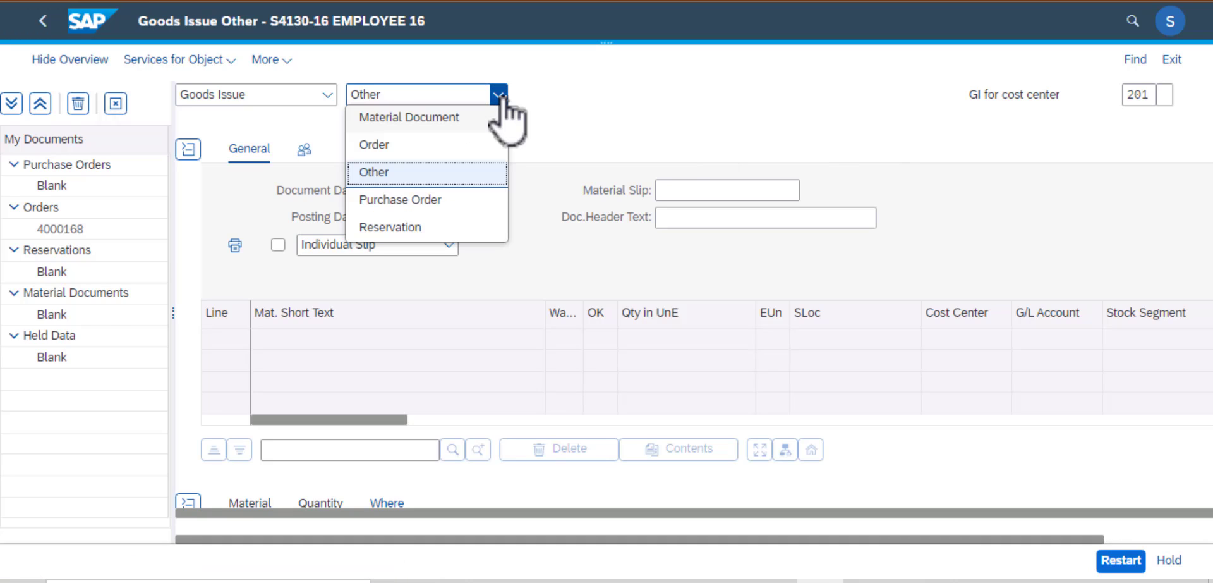
{"action": "left_click", "coordinate": [421, 171]}
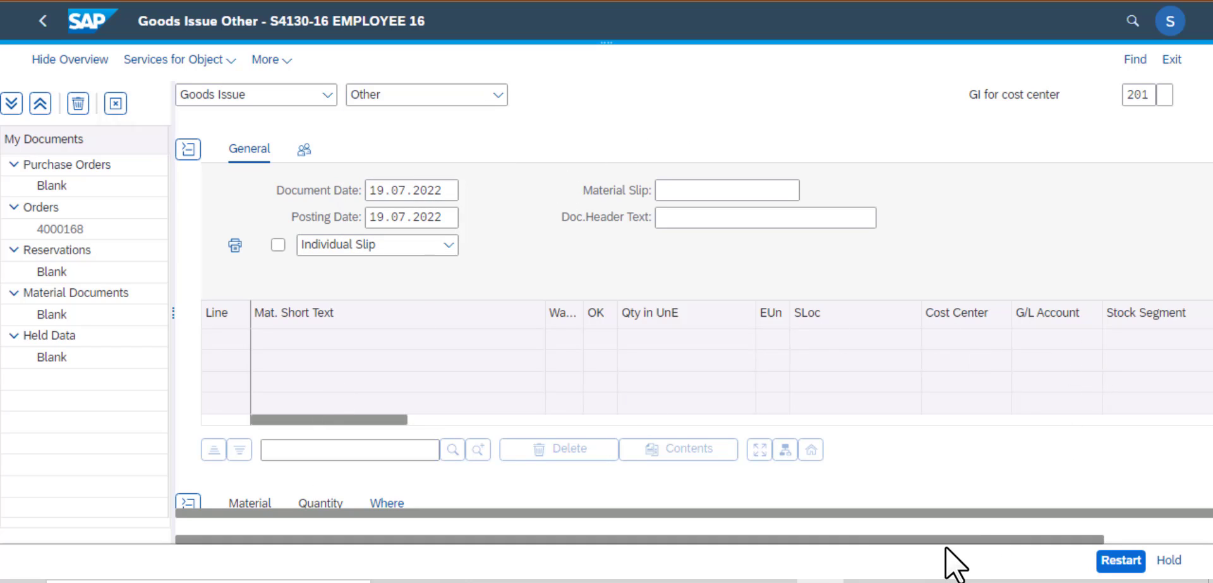
{"action": "left_click_drag", "start_coordinate": [958, 539], "coordinate": [1178, 556]}
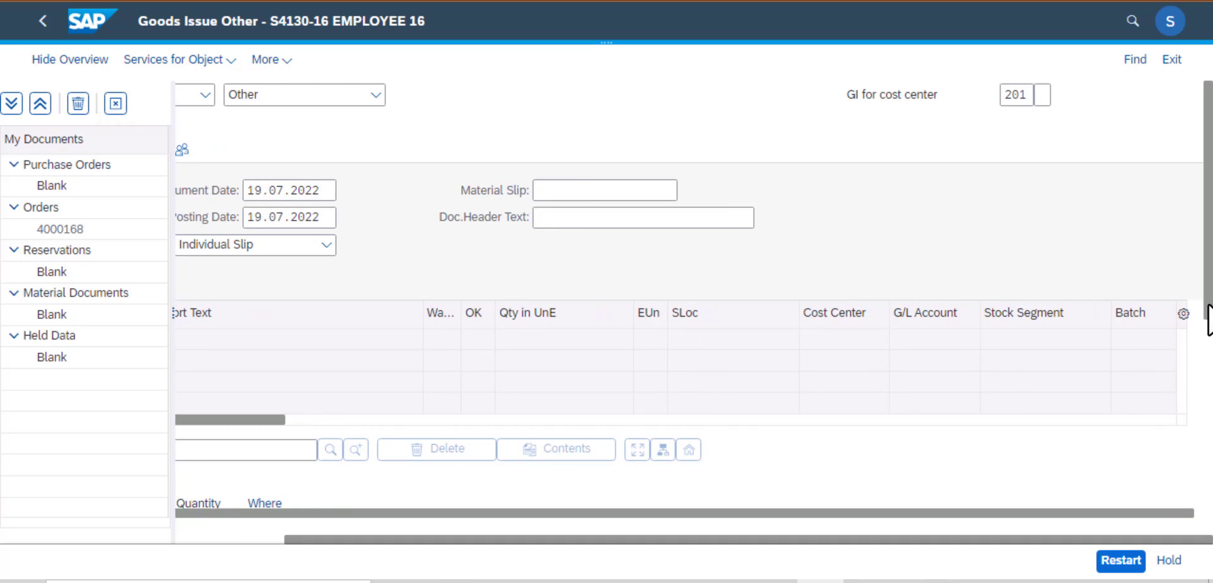
{"action": "scroll", "coordinate": [1210, 329], "scroll_direction": "down", "scroll_amount": 3}
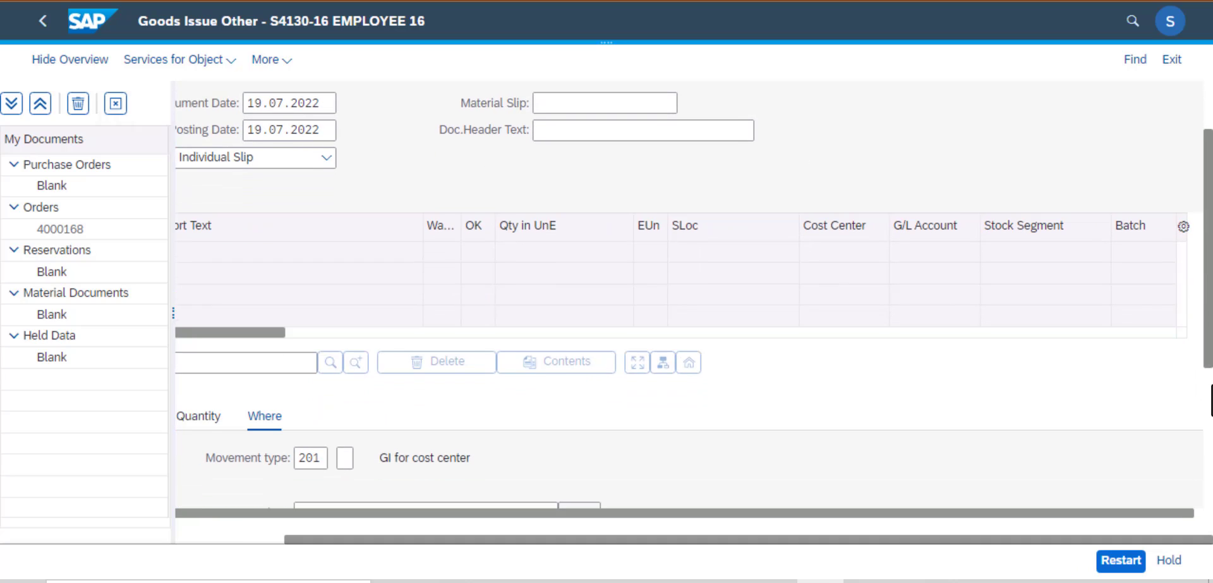
{"action": "scroll", "coordinate": [1210, 431], "scroll_direction": "down", "scroll_amount": 5}
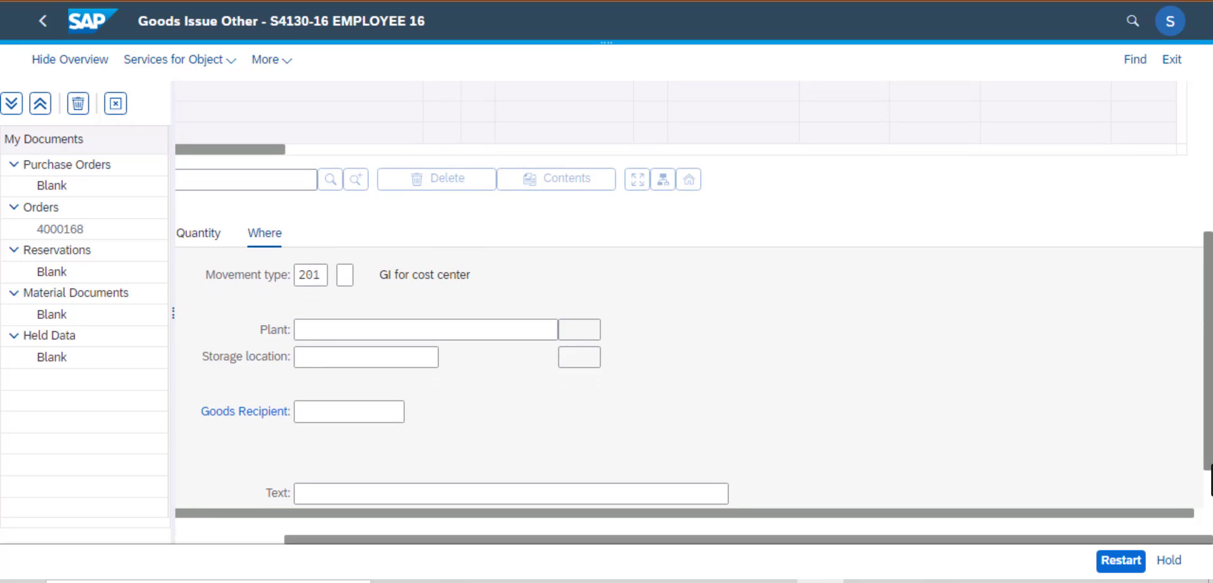
{"action": "scroll", "coordinate": [1210, 480], "scroll_direction": "down", "scroll_amount": 1}
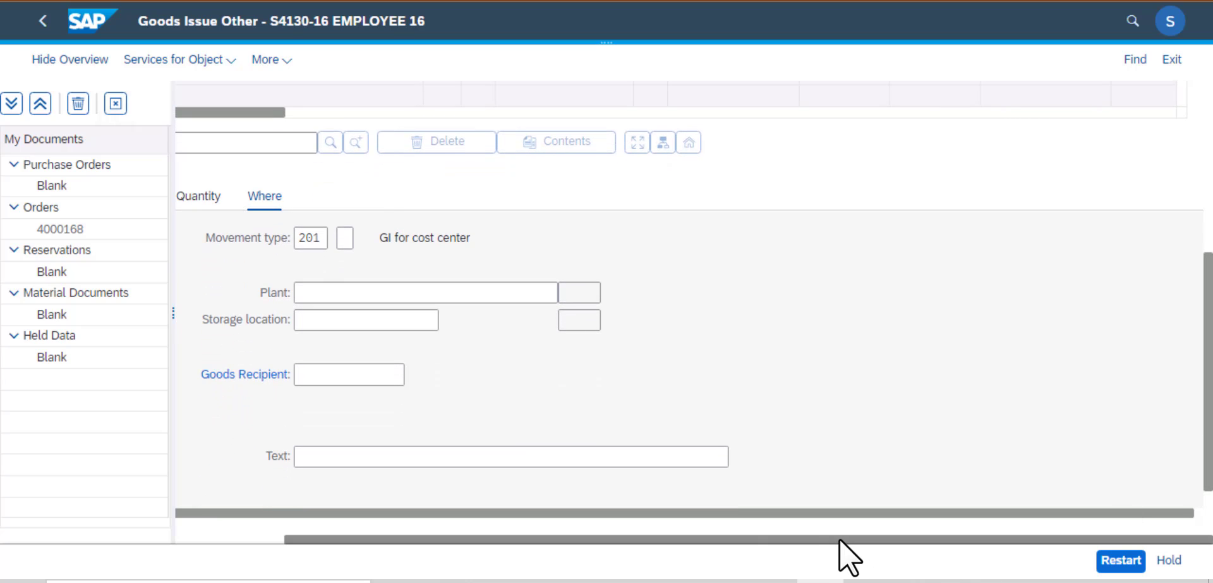
{"action": "left_click_drag", "start_coordinate": [839, 538], "coordinate": [374, 572]}
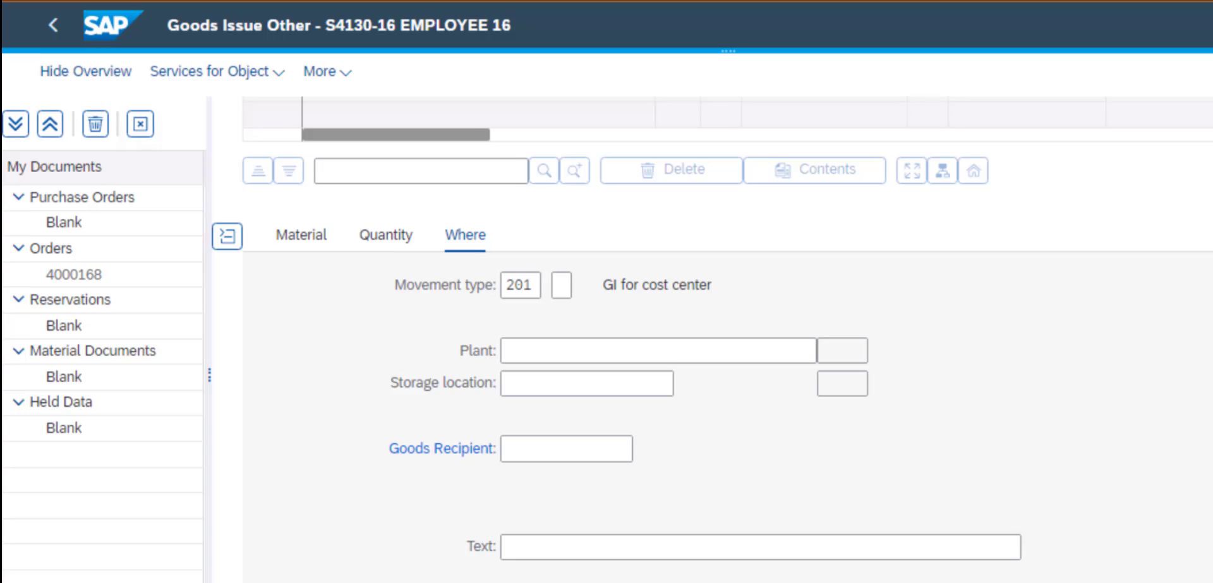
- Set the item's material to the T-PM2100 casing from the search results
{"action": "left_click", "coordinate": [310, 248]}
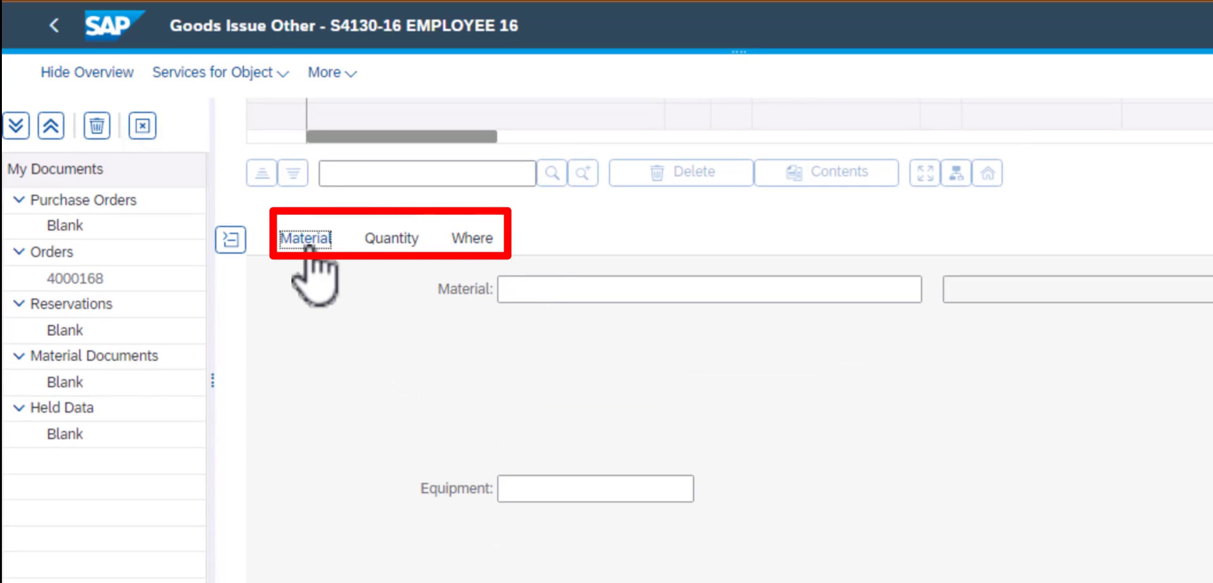
{"action": "left_click", "coordinate": [545, 285]}
{"action": "type", "text": "T-PM200"}
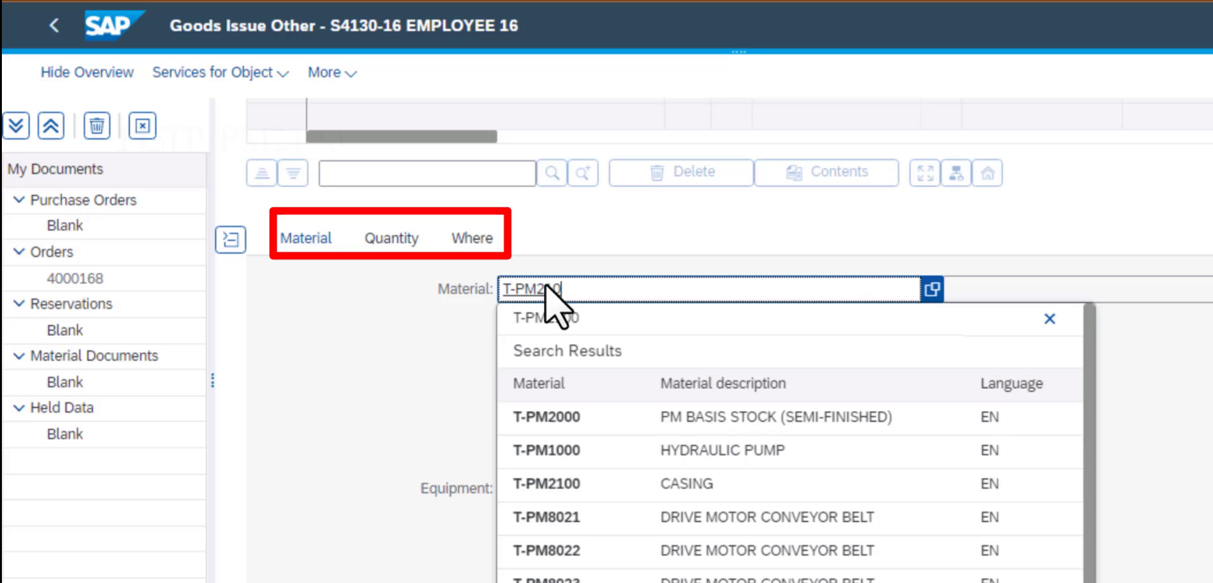
{"action": "type", "text": "0"}
{"action": "left_click", "coordinate": [393, 364]}
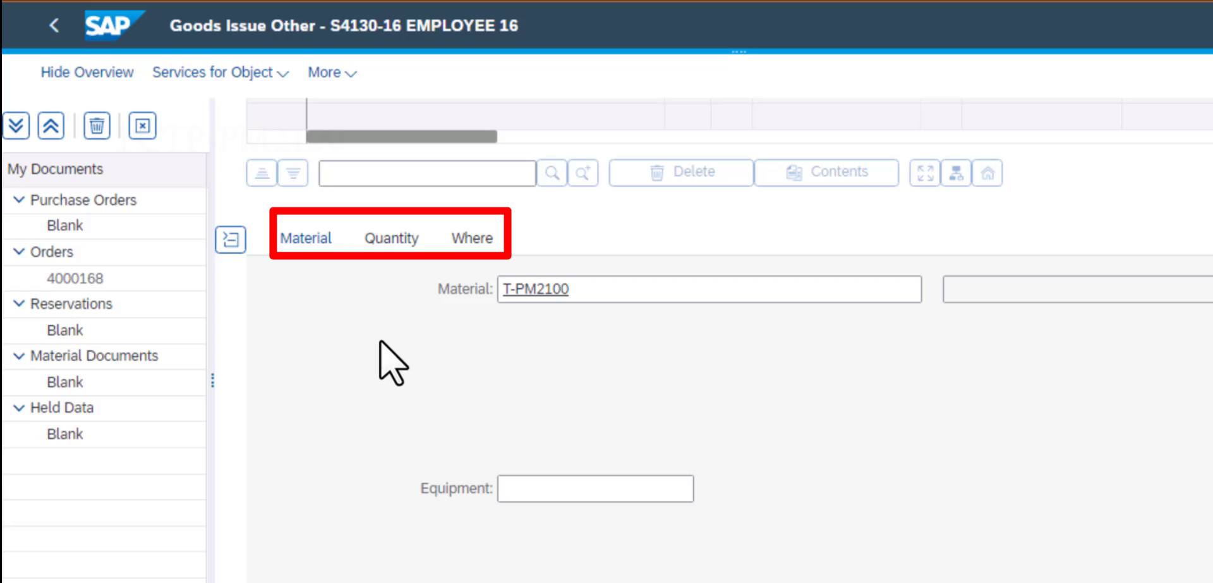
- Enter quantity 1 on the item's Quantity details and move to the unit of entry
{"action": "left_click", "coordinate": [399, 242]}
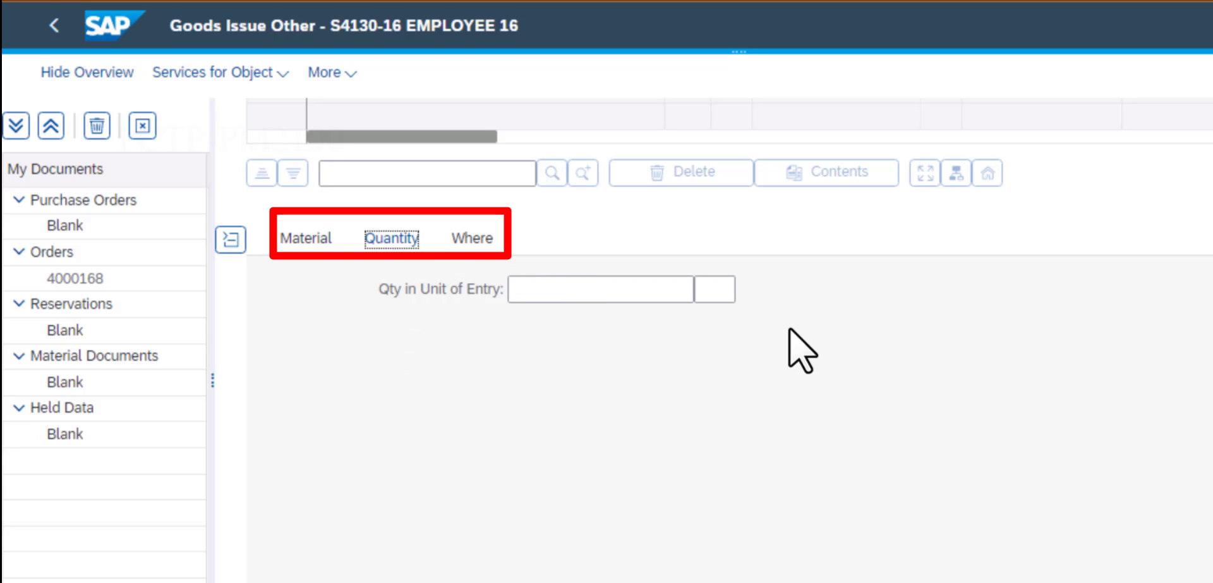
{"action": "left_click", "coordinate": [602, 292]}
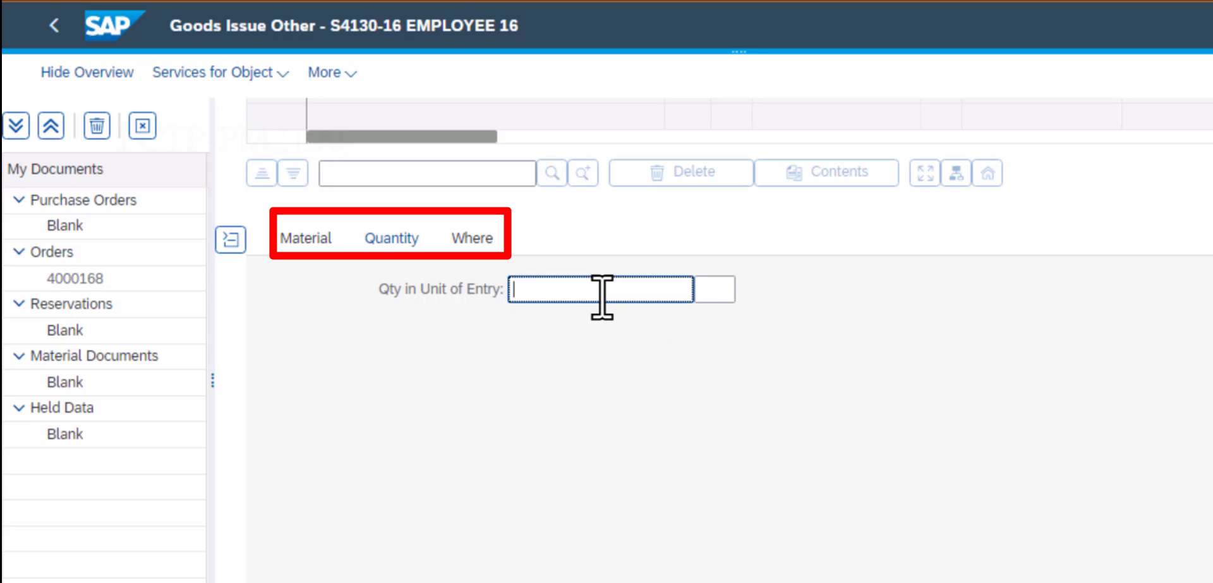
{"action": "type", "text": "1"}
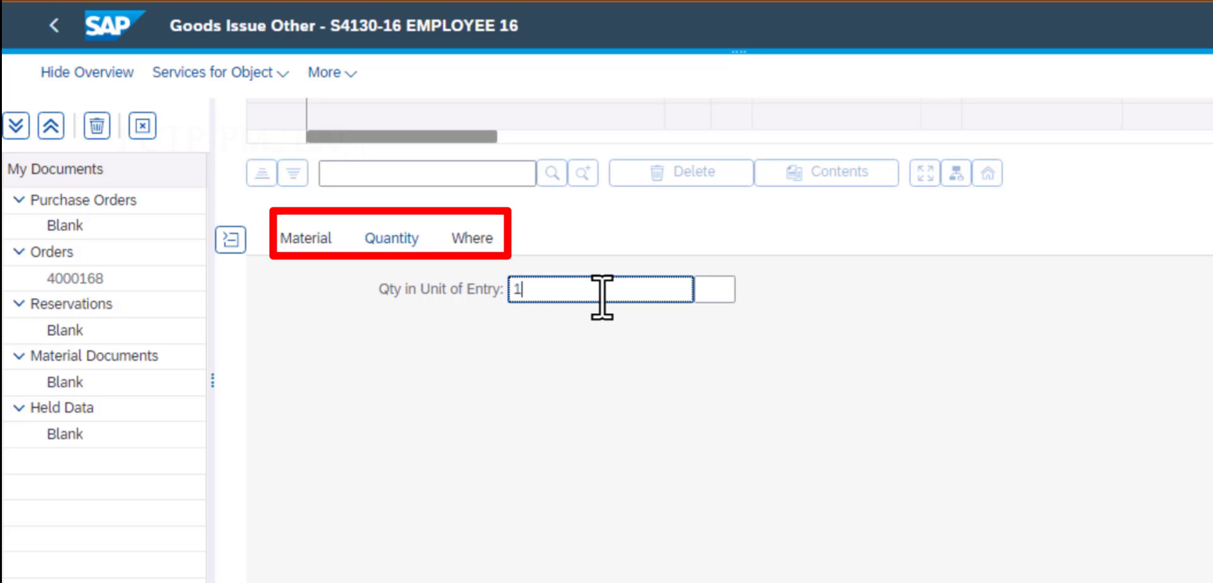
{"action": "left_click", "coordinate": [733, 290]}
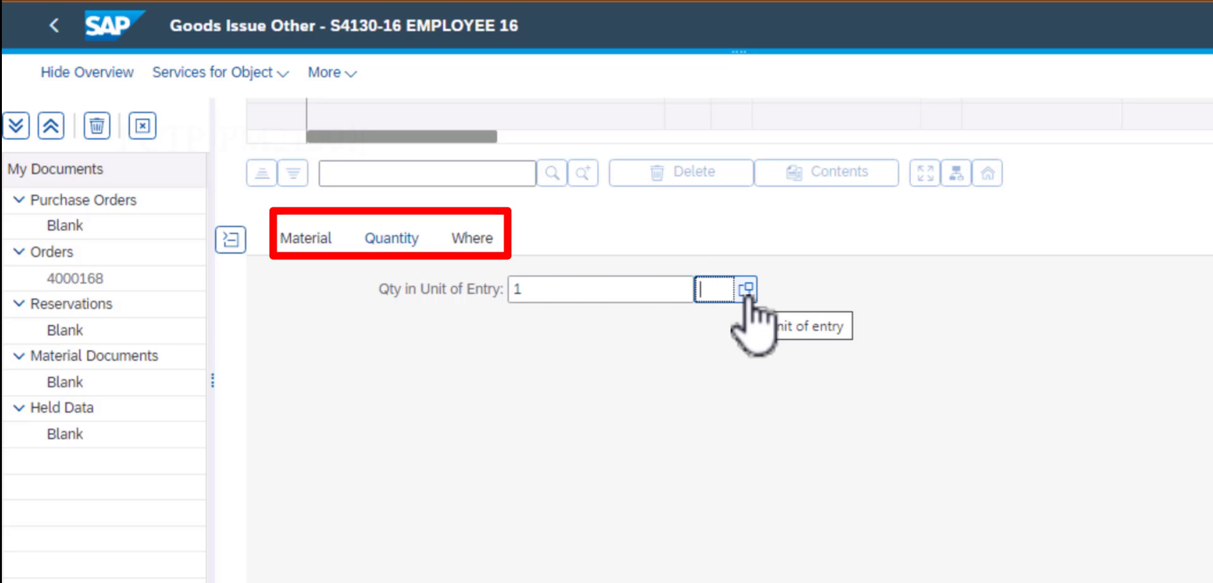
- Choose PC (Piece) as the unit of entry and confirm it
{"action": "left_click", "coordinate": [745, 288]}
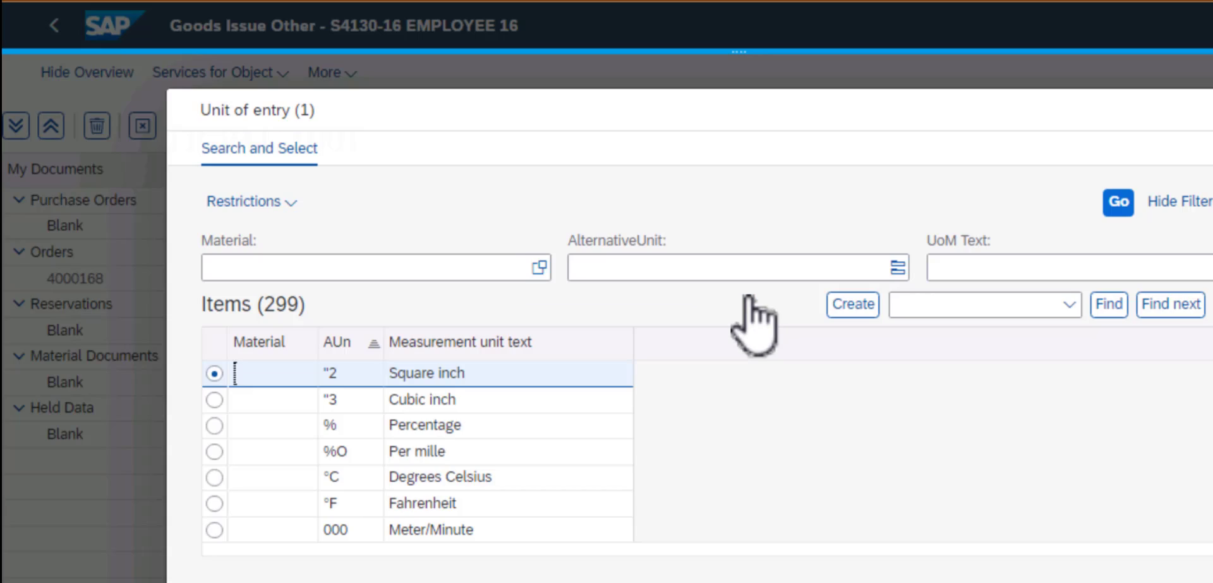
{"action": "scroll", "coordinate": [440, 500], "scroll_direction": "down", "scroll_amount": 20}
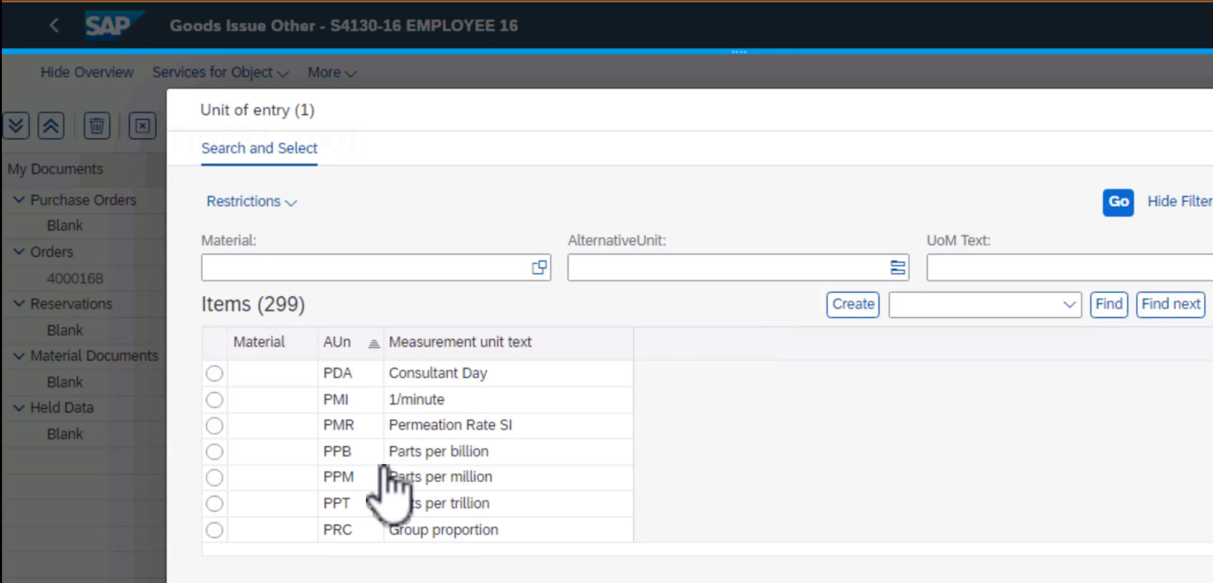
{"action": "scroll", "coordinate": [461, 474], "scroll_direction": "up", "scroll_amount": 1}
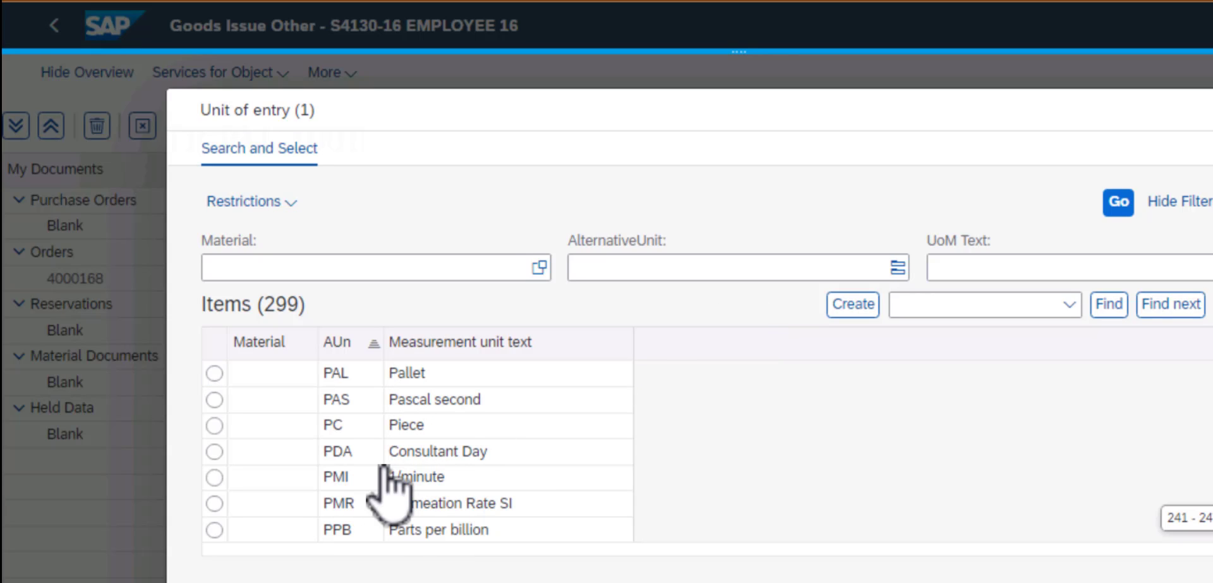
{"action": "left_click", "coordinate": [390, 429]}
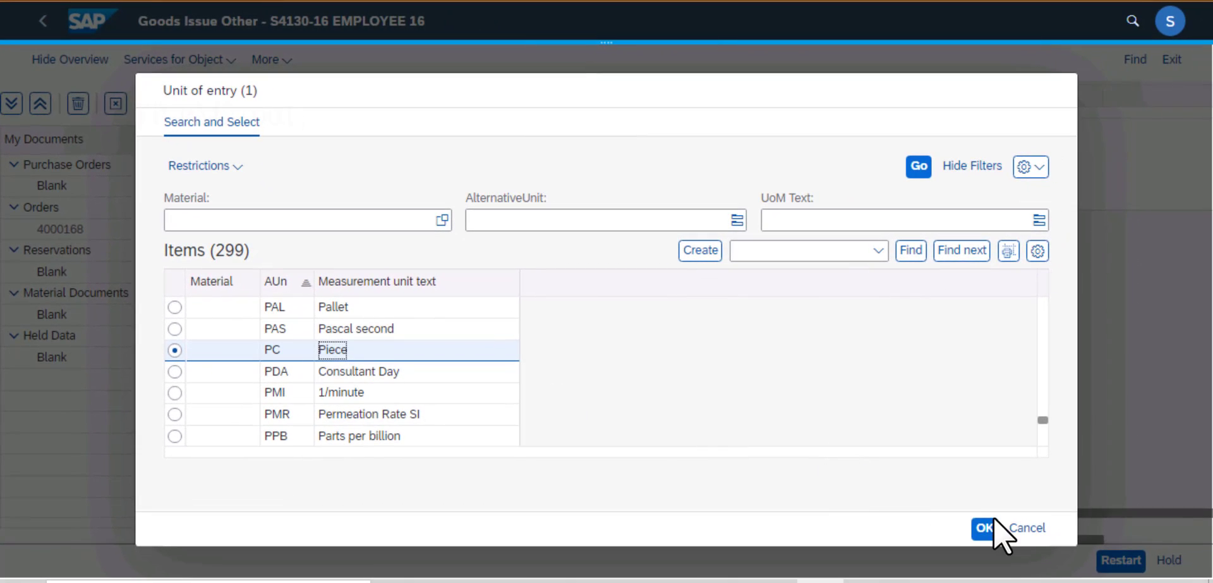
{"action": "left_click", "coordinate": [985, 530]}
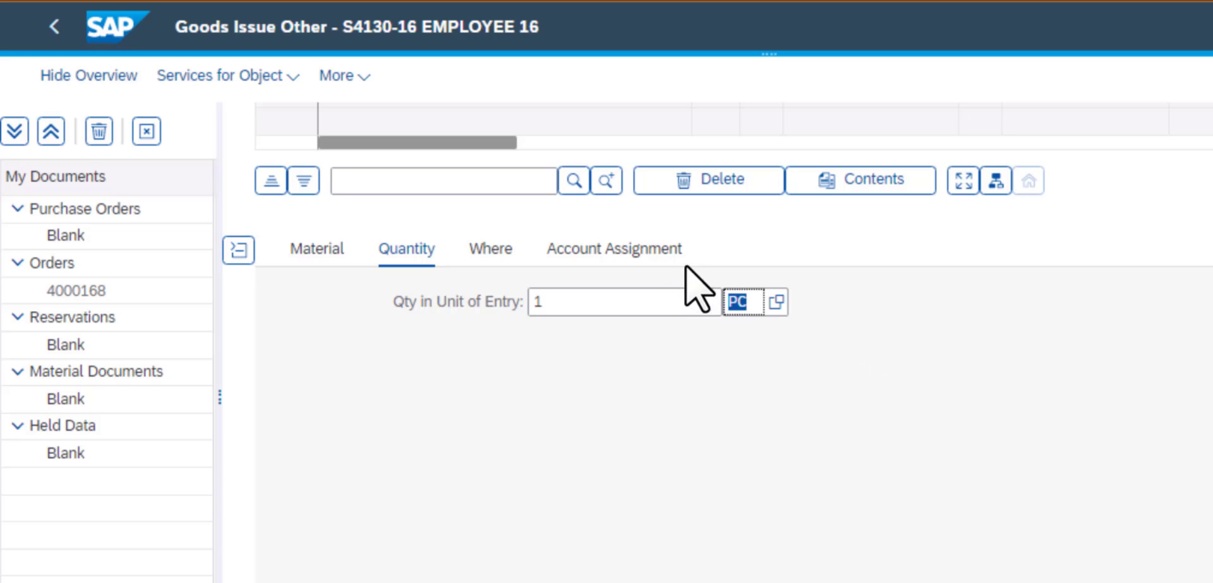
- Change the movement type to 261 and enter plant 1010, storage location 101A
{"action": "left_click", "coordinate": [505, 251]}
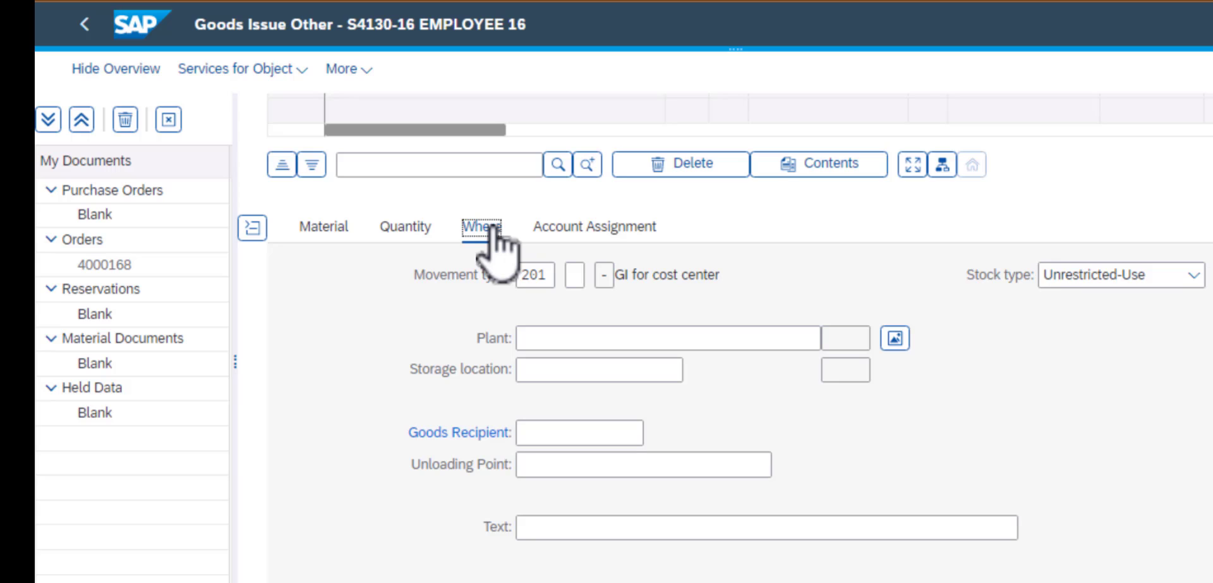
{"action": "double_click", "coordinate": [535, 274]}
{"action": "type", "text": "26"}
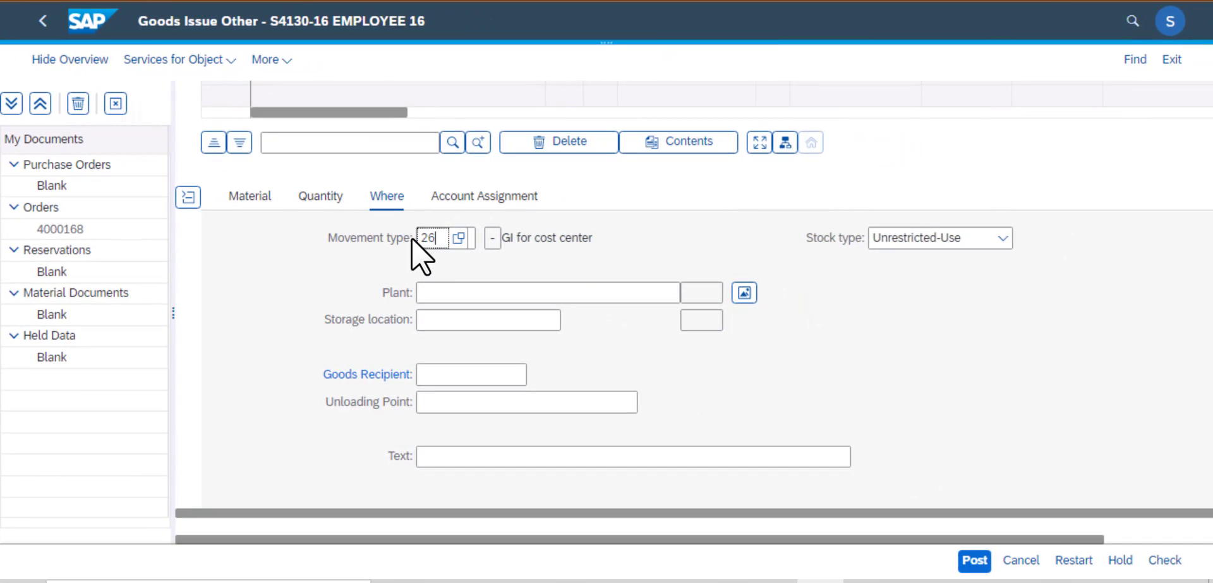
{"action": "type", "text": "1"}
{"action": "left_click", "coordinate": [435, 292]}
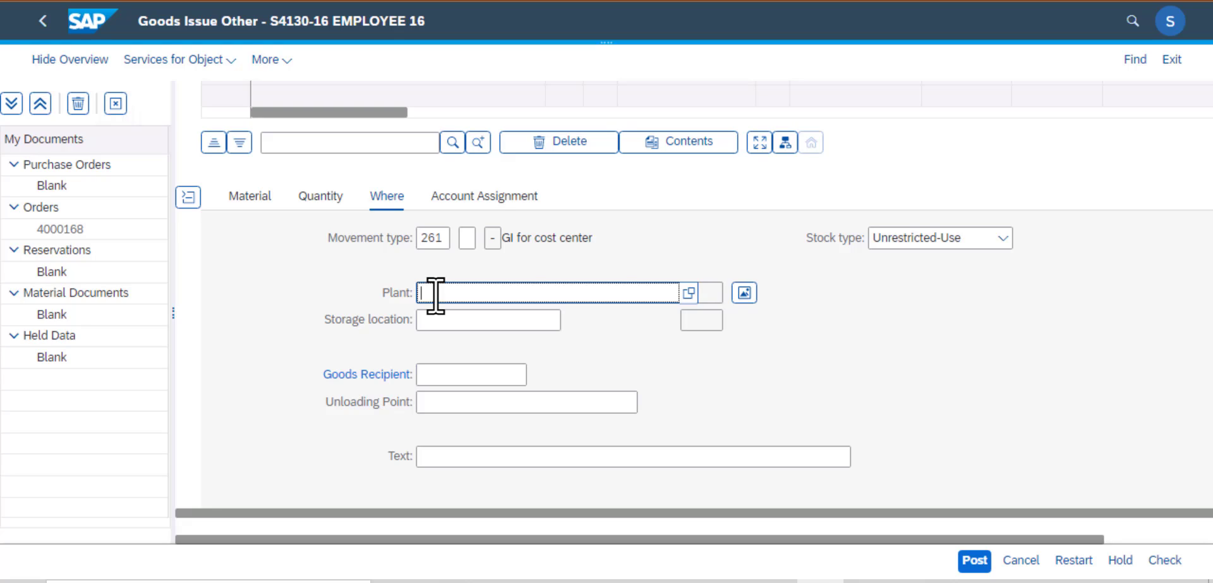
{"action": "type", "text": "1010"}
{"action": "left_click", "coordinate": [437, 320]}
{"action": "type", "text": "101A"}
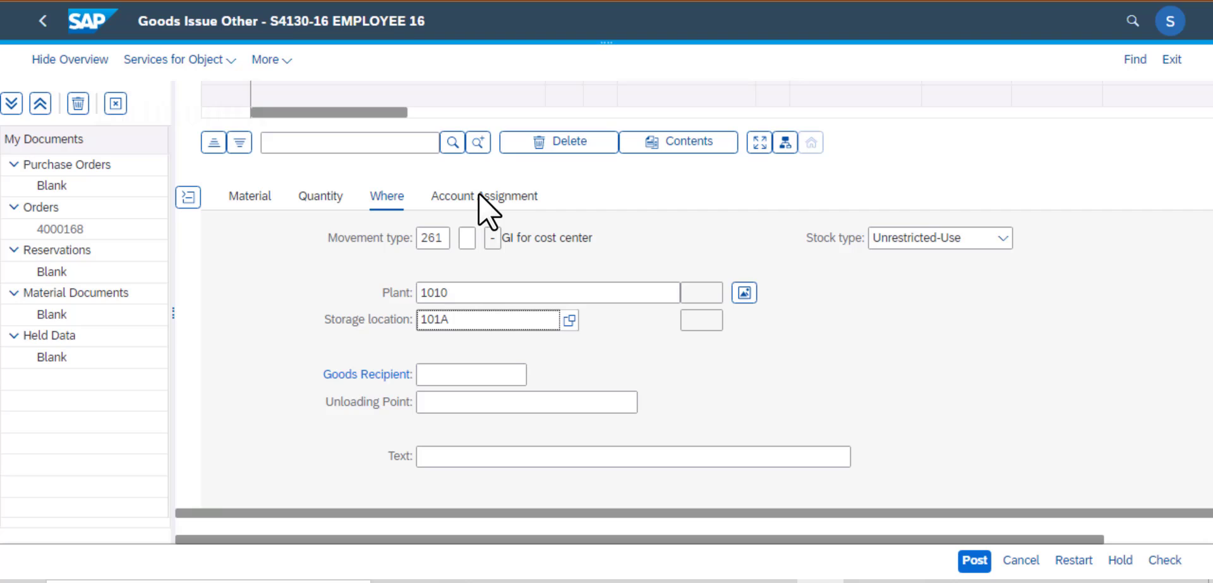
- Open the Account Assignment details and check the Cost Center value help without choosing one
{"action": "left_click", "coordinate": [482, 196]}
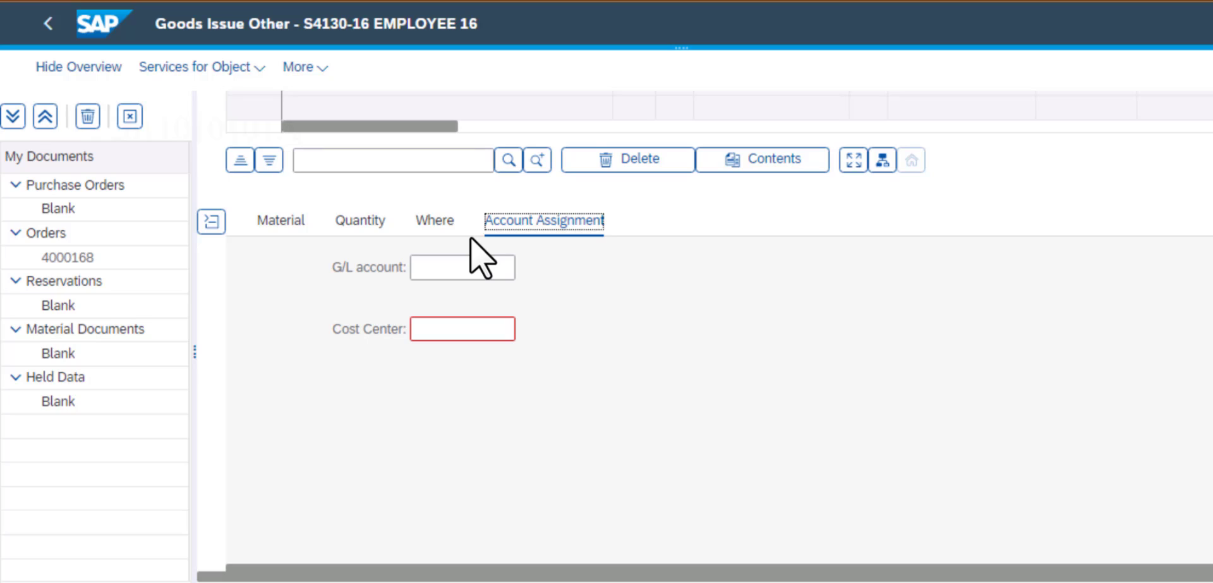
{"action": "scroll", "coordinate": [455, 272], "scroll_direction": "down", "scroll_amount": 1}
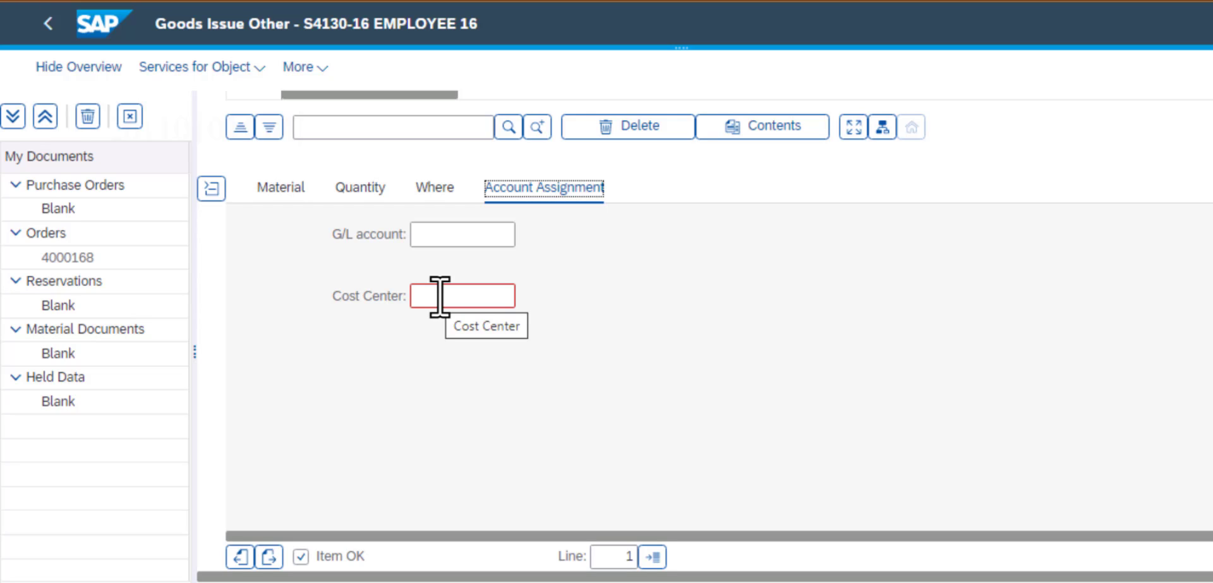
{"action": "left_click", "coordinate": [440, 295]}
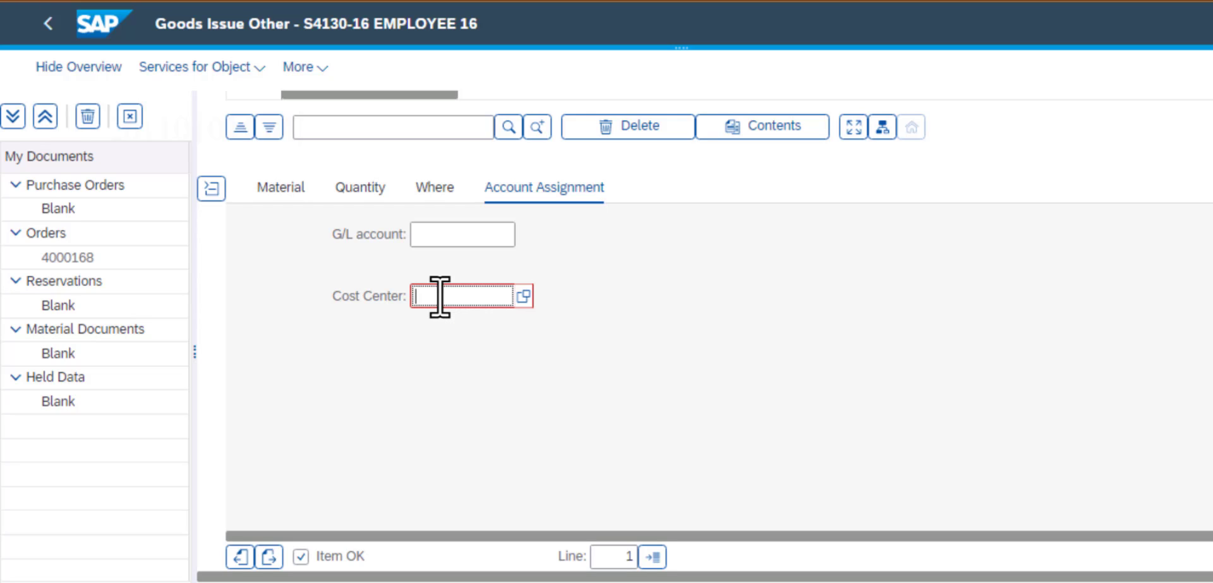
{"action": "left_click", "coordinate": [523, 295]}
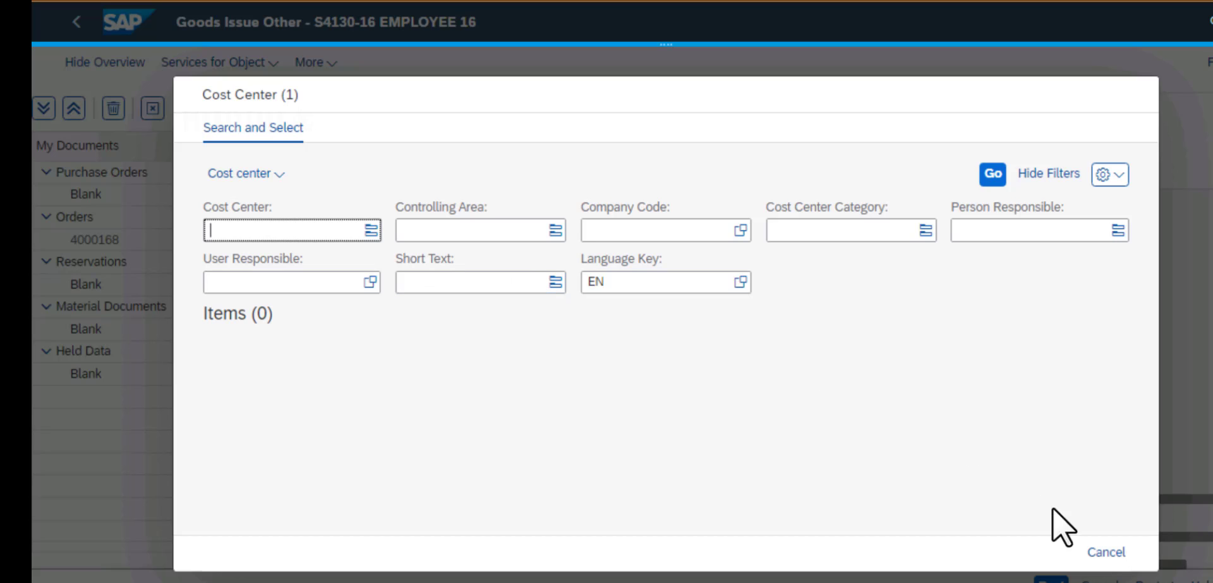
{"action": "left_click", "coordinate": [1104, 553]}
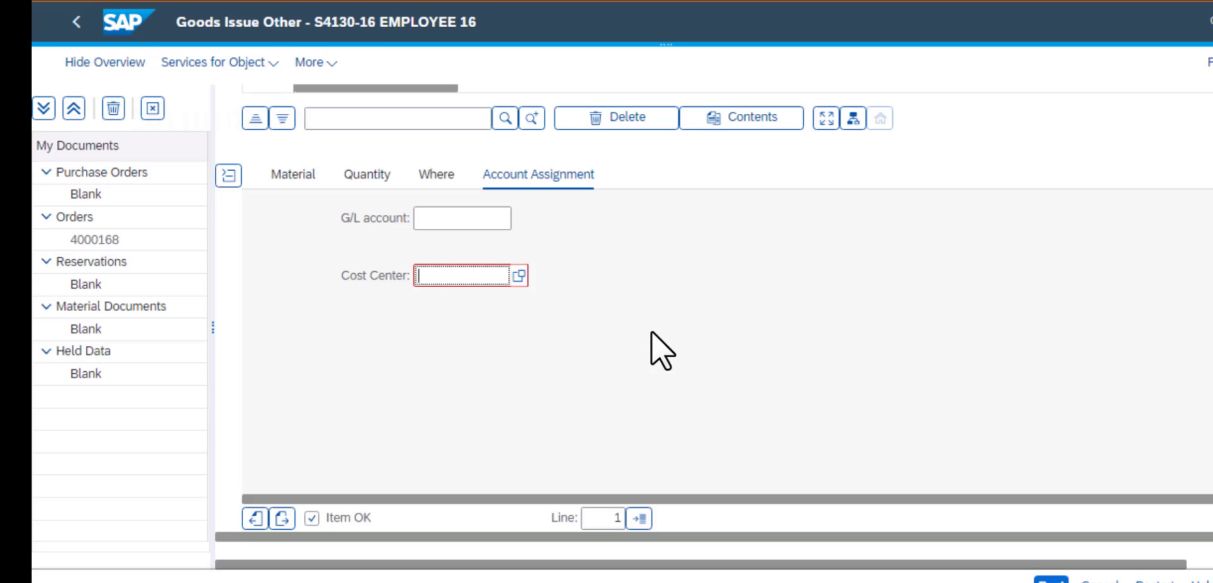
- Enter cost center 4300 and post, which returns an 'Enter Order' error
{"action": "scroll", "coordinate": [773, 296], "scroll_direction": "up", "scroll_amount": 1}
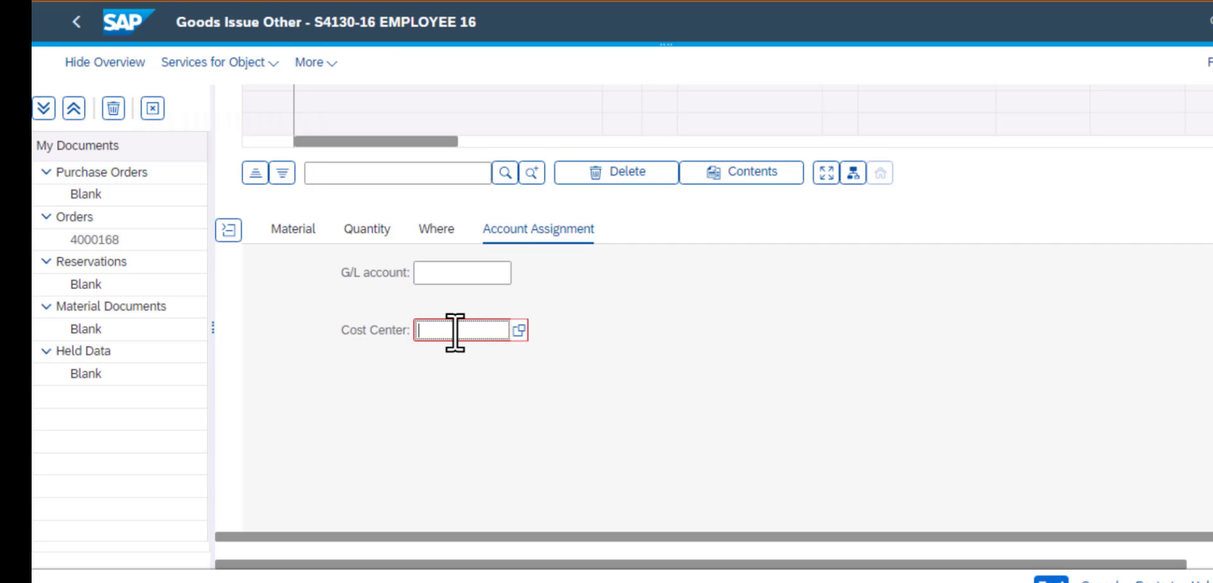
{"action": "type", "text": "4300"}
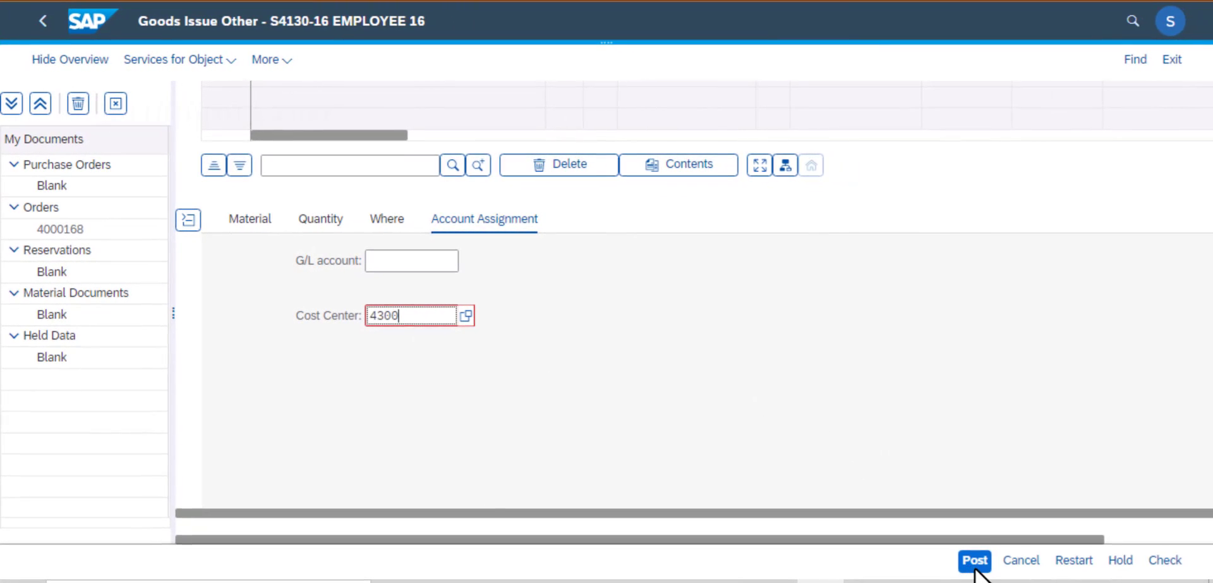
{"action": "left_click", "coordinate": [975, 559]}
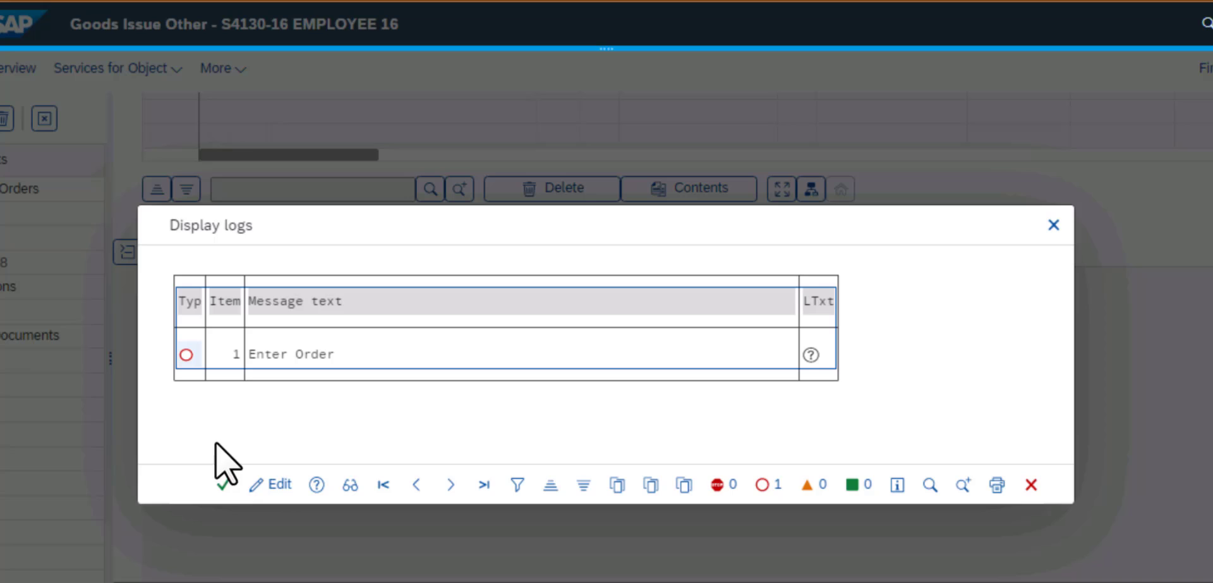
{"action": "left_click", "coordinate": [223, 485]}
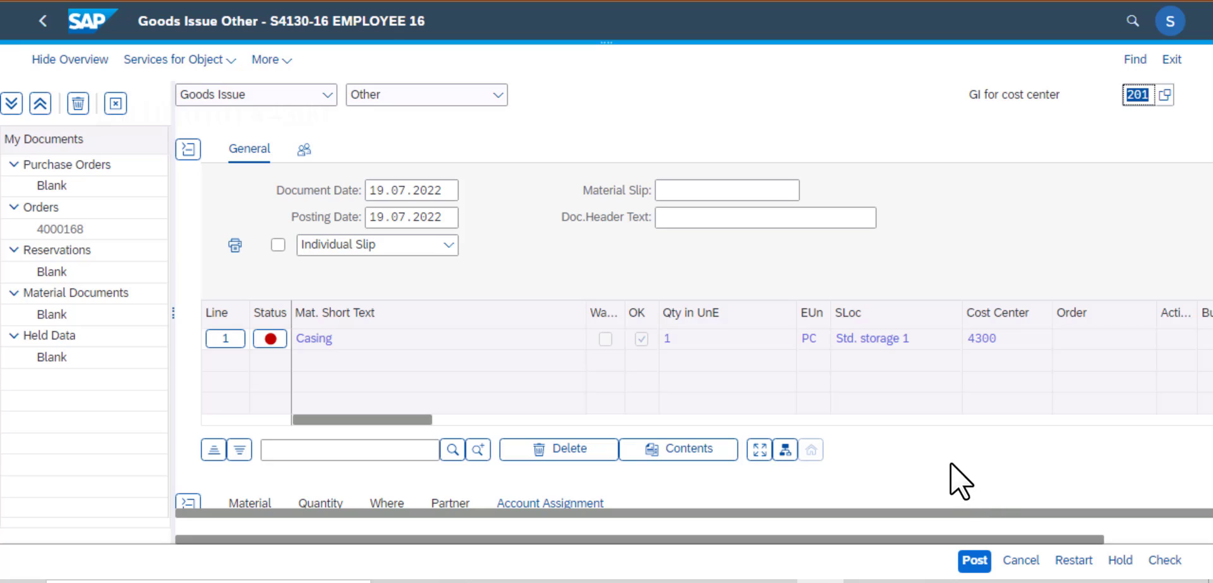
{"action": "scroll", "coordinate": [960, 480], "scroll_direction": "down", "scroll_amount": 5}
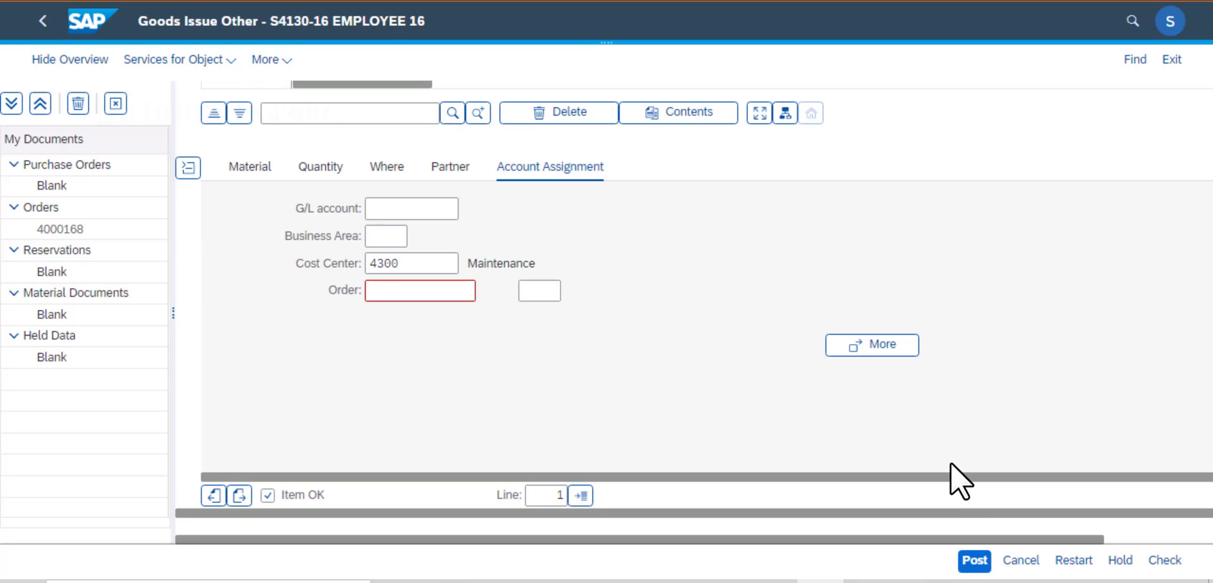
{"action": "left_click", "coordinate": [407, 291]}
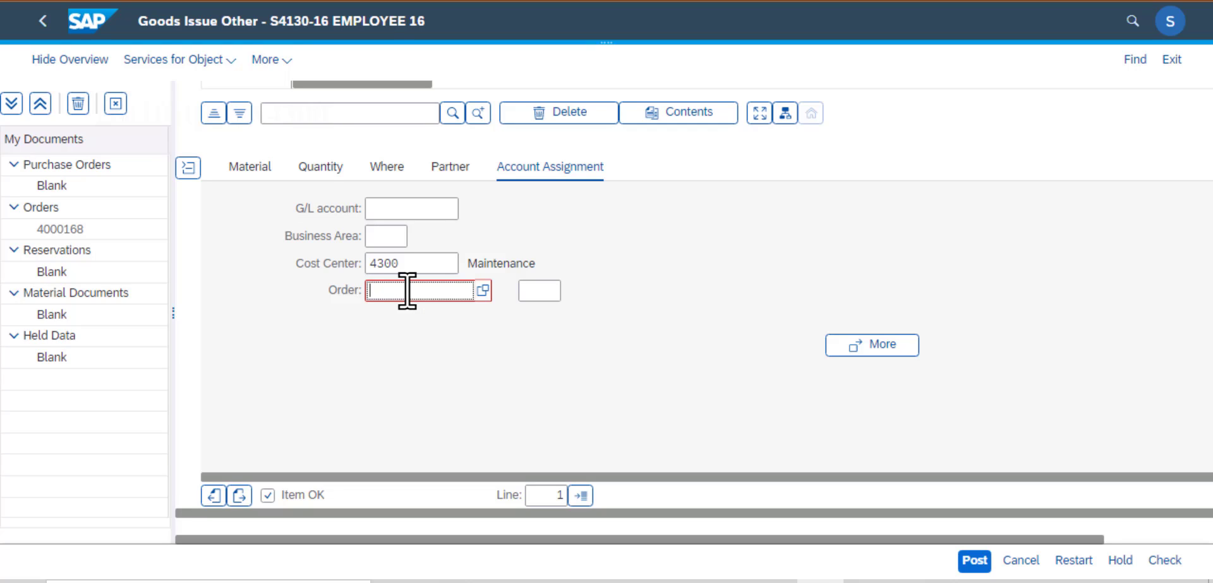
{"action": "type", "text": "4000168"}
{"action": "left_click", "coordinate": [978, 561]}
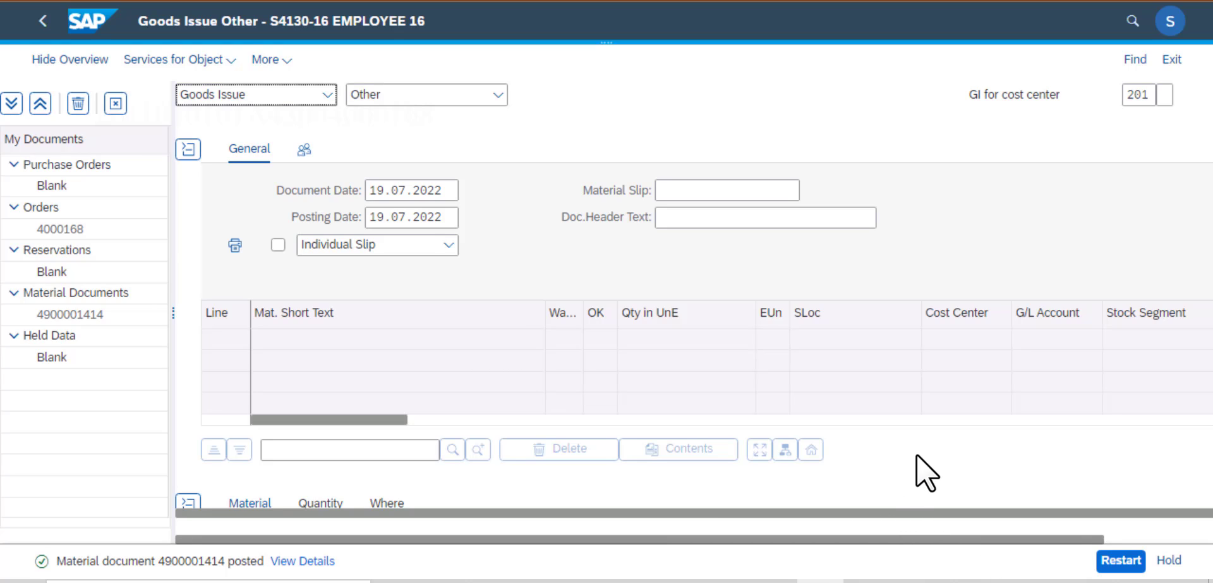
{"action": "scroll", "coordinate": [926, 472], "scroll_direction": "down", "scroll_amount": 5}
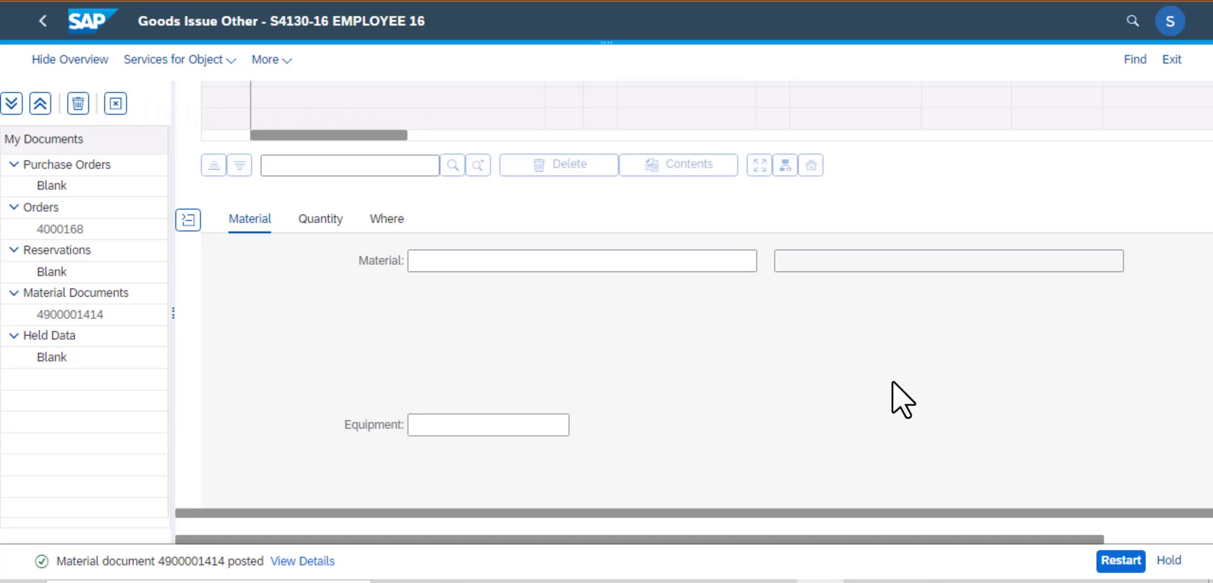
{"action": "scroll", "coordinate": [891, 399], "scroll_direction": "down", "scroll_amount": 1}
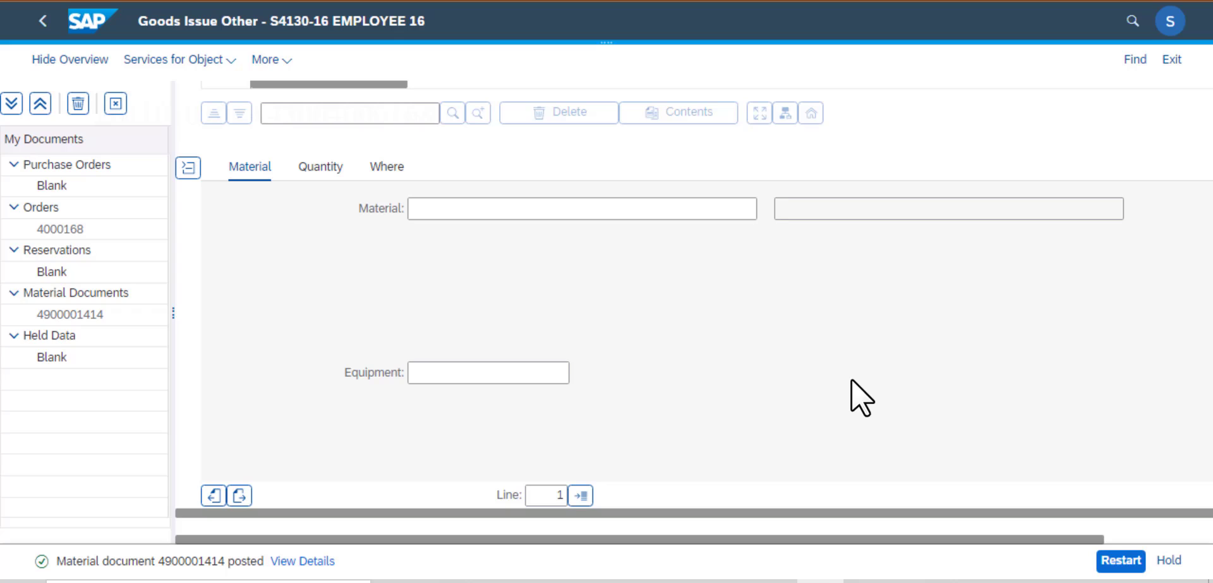
{"action": "scroll", "coordinate": [862, 396], "scroll_direction": "up", "scroll_amount": 6}
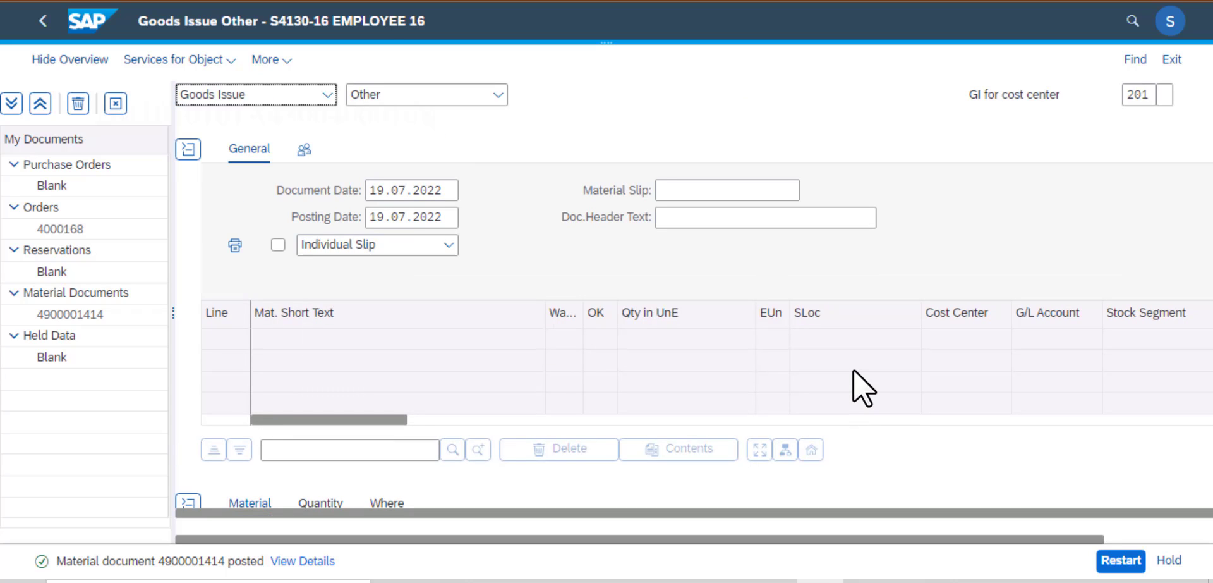